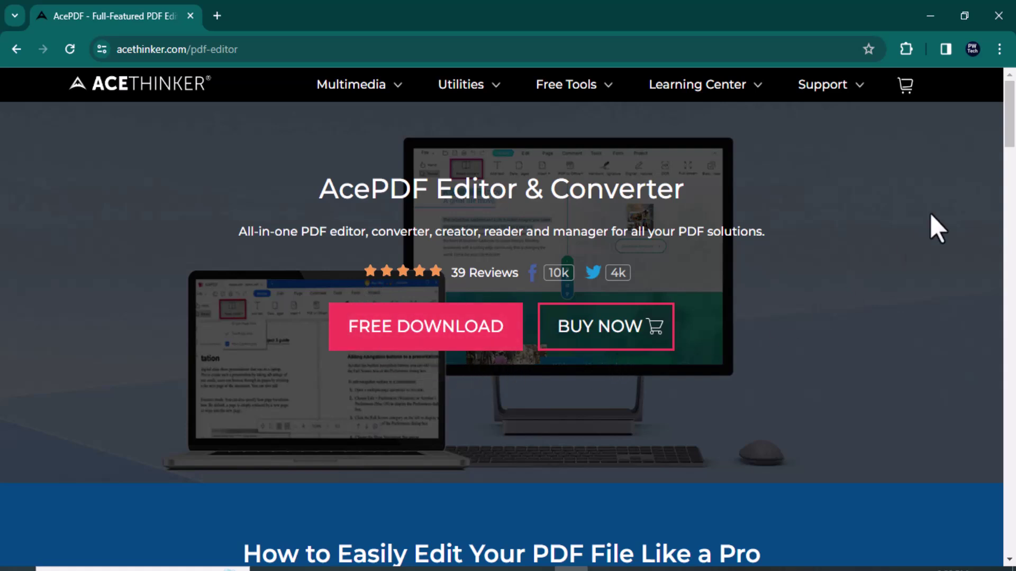
# Bring up AcePDF Editor and load the three-page Free_Test_Data_100KB_PDF sample file.
pyautogui.moveTo(1014, 113); pyautogui.dragTo(1014, 164)
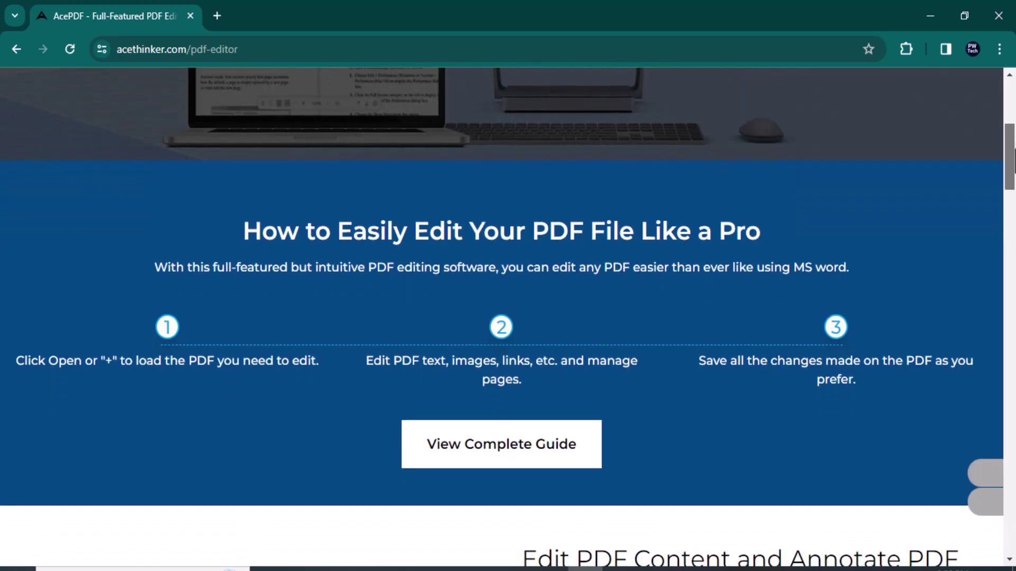
pyautogui.moveTo(1014, 158)
pyautogui.mouseDown()
pyautogui.moveTo(1013, 524)
pyautogui.moveTo(1006, 91)
pyautogui.mouseUp()
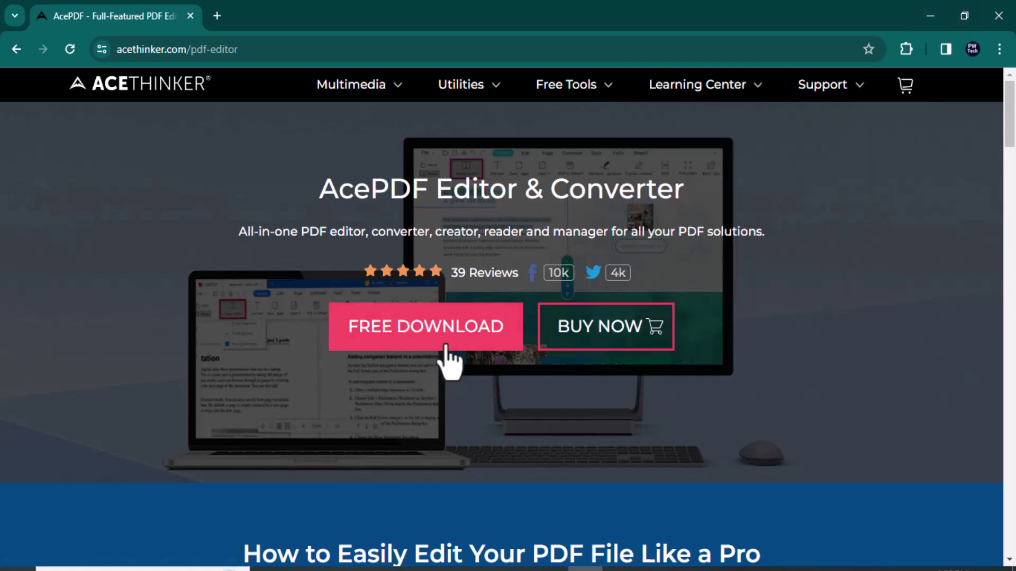
pyautogui.click(921, 8)
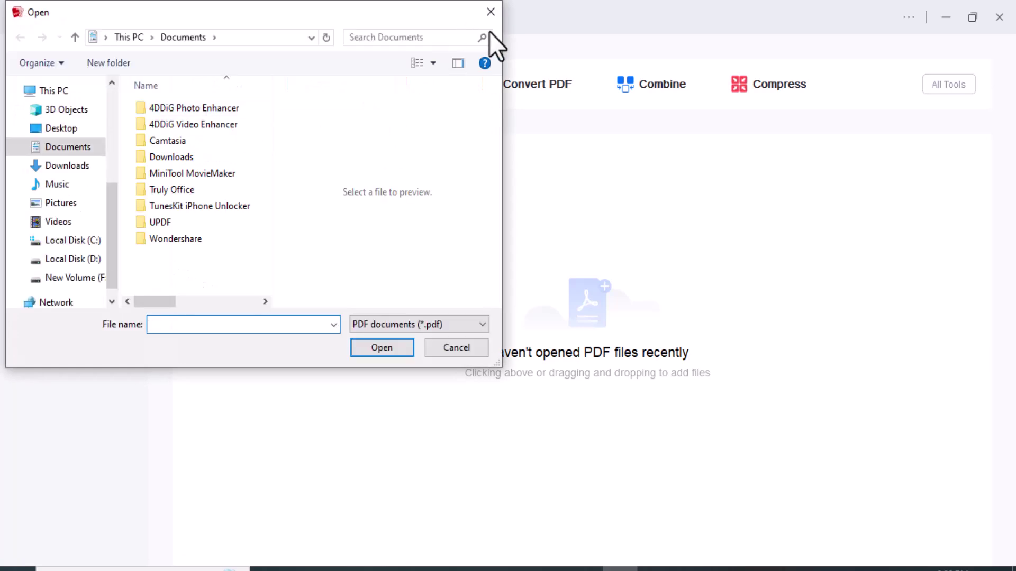
pyautogui.click(498, 11)
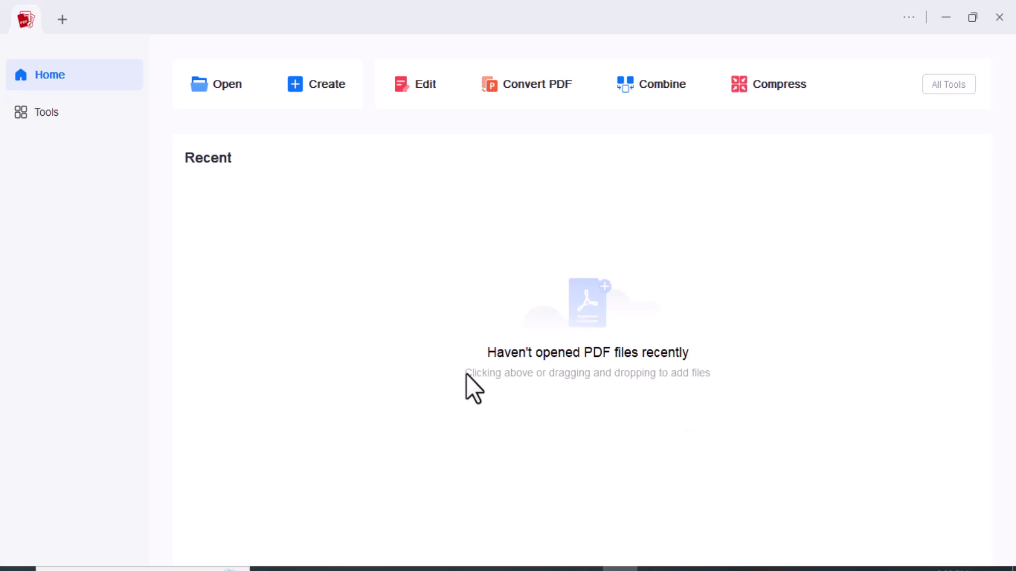
pyautogui.click(226, 88)
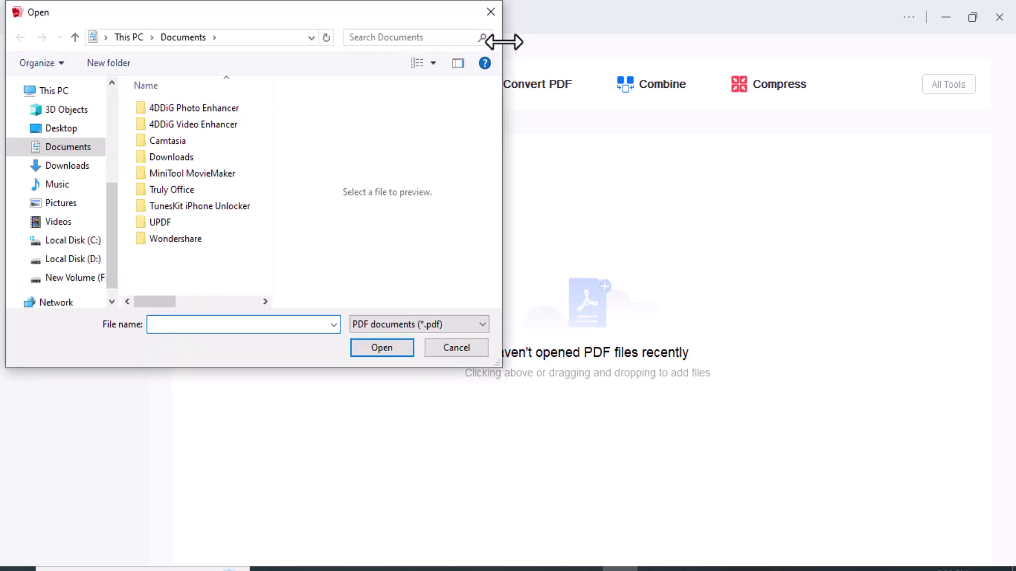
pyautogui.click(491, 12)
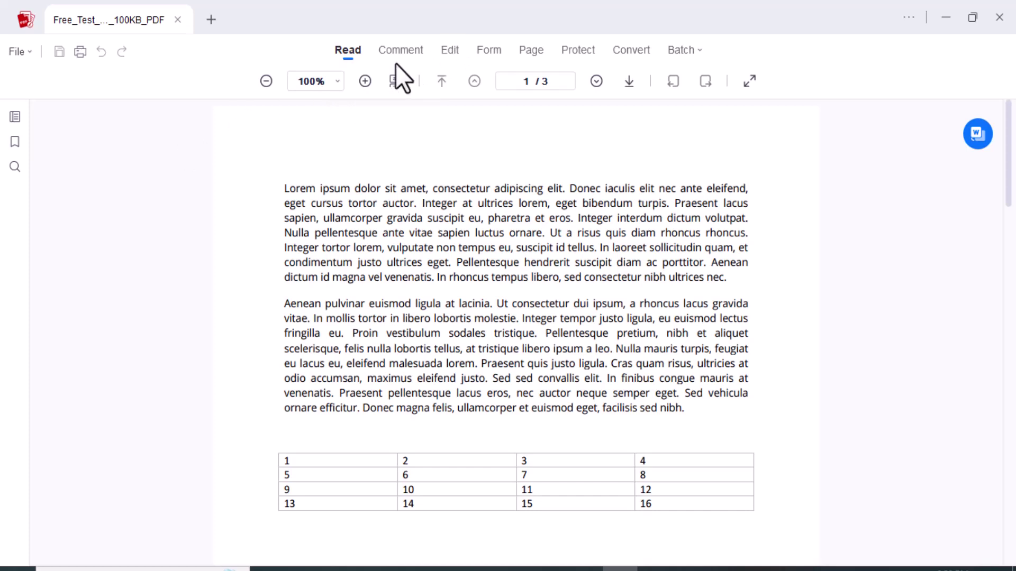
# Add a bold 'TITLE' text heading above the first paragraph.
pyautogui.click(450, 53)
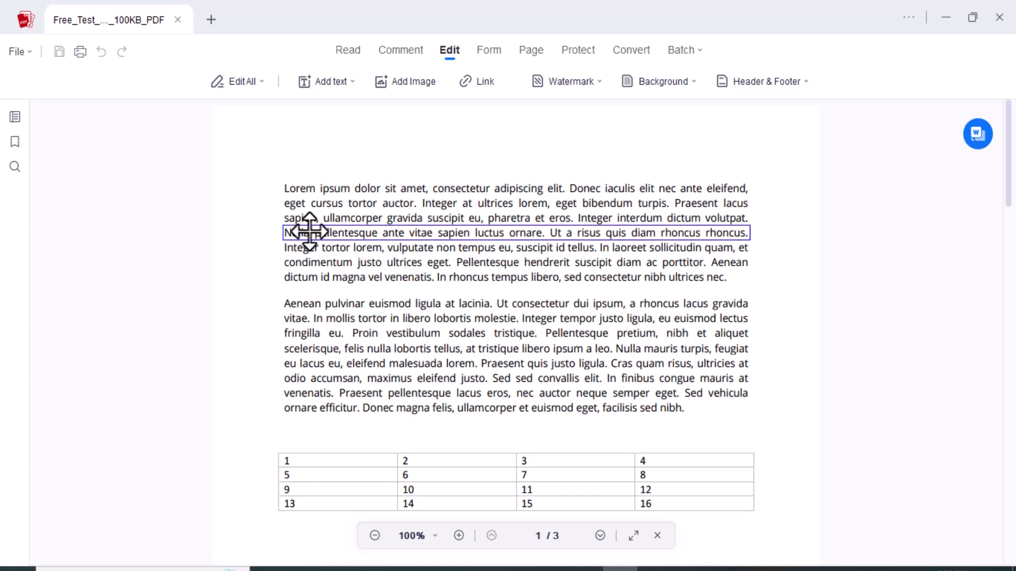
pyautogui.click(325, 84)
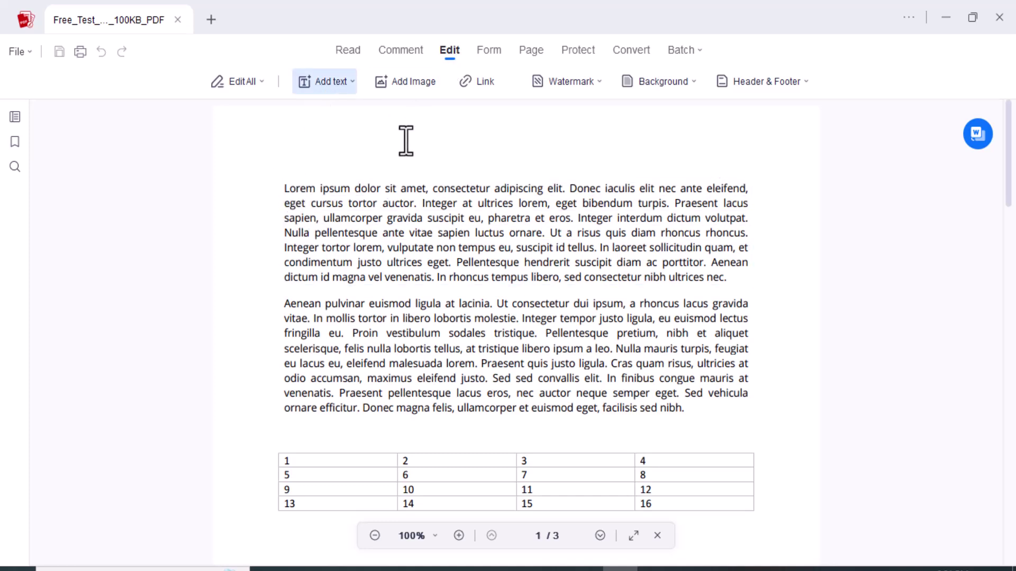
pyautogui.click(494, 143)
pyautogui.write('TITLE')
pyautogui.click(352, 81)
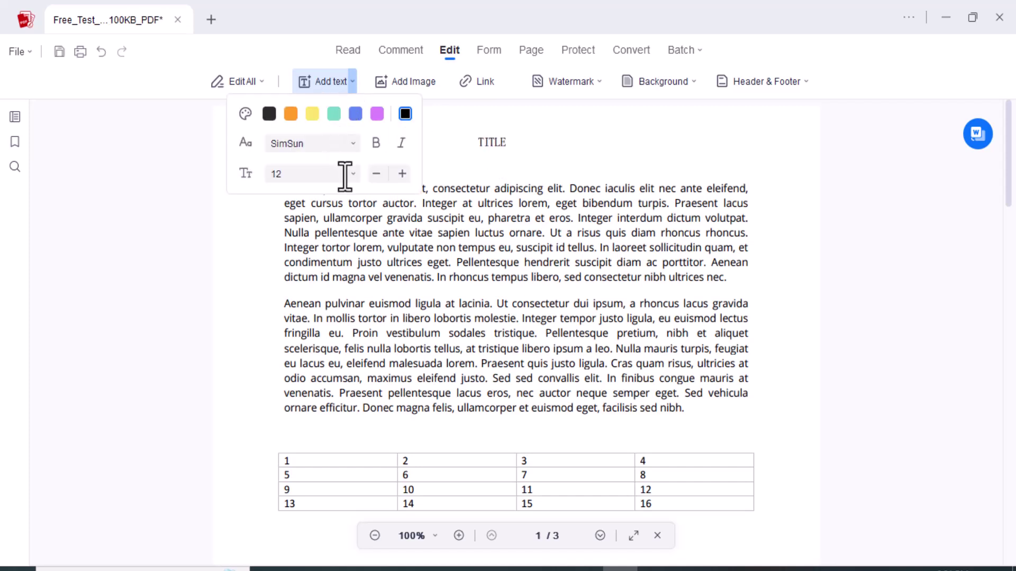
pyautogui.click(376, 143)
# Delete a phrase from the second paragraph and insert the lizard image beside the title.
pyautogui.click(460, 304)
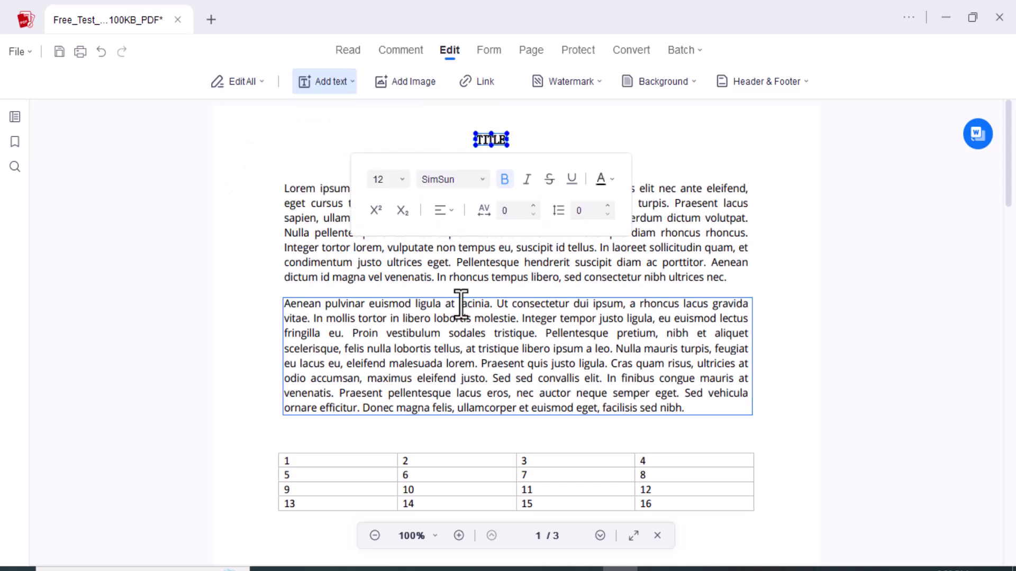
pyautogui.moveTo(458, 303); pyautogui.dragTo(625, 305)
pyautogui.press('Delete')
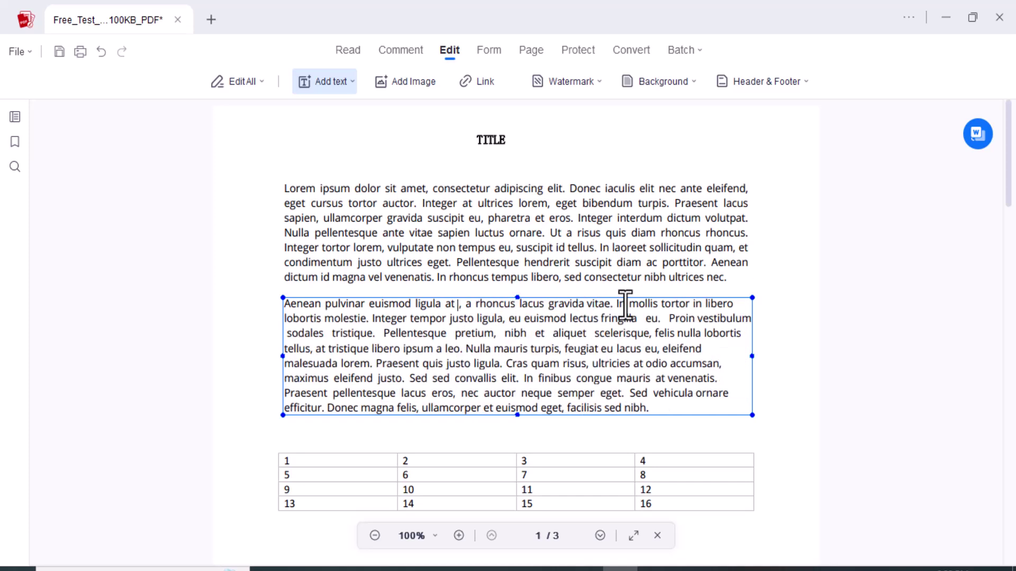
pyautogui.click(941, 248)
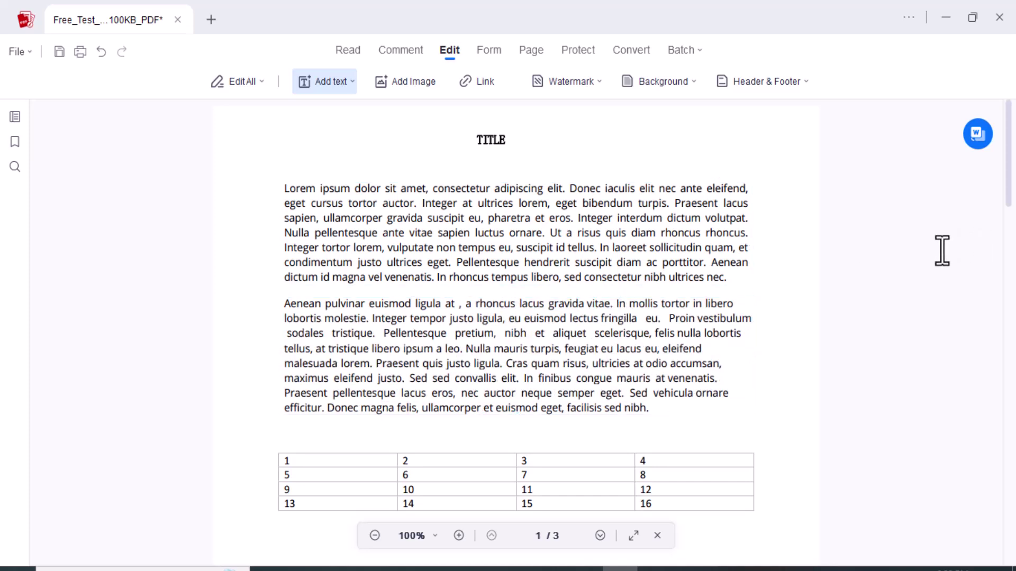
pyautogui.click(402, 81)
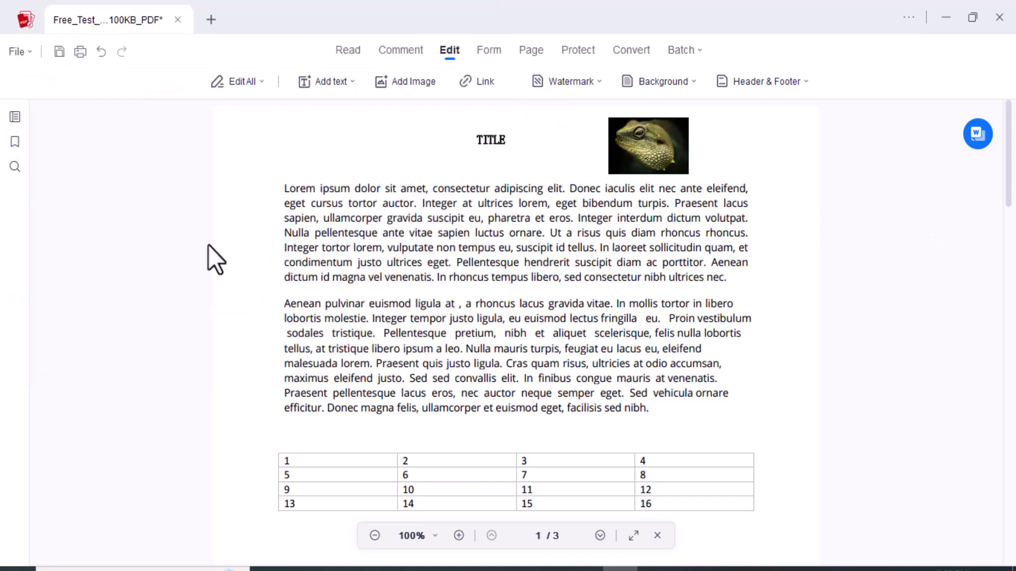
pyautogui.click(577, 86)
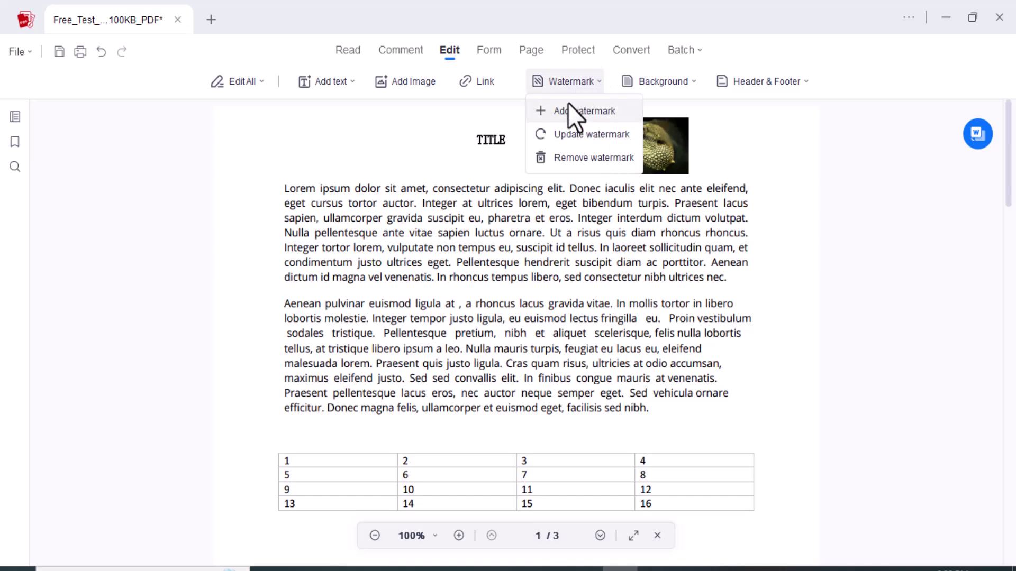
# Apply a 'techvibes' text watermark rotated 45° at 32% opacity.
pyautogui.click(568, 110)
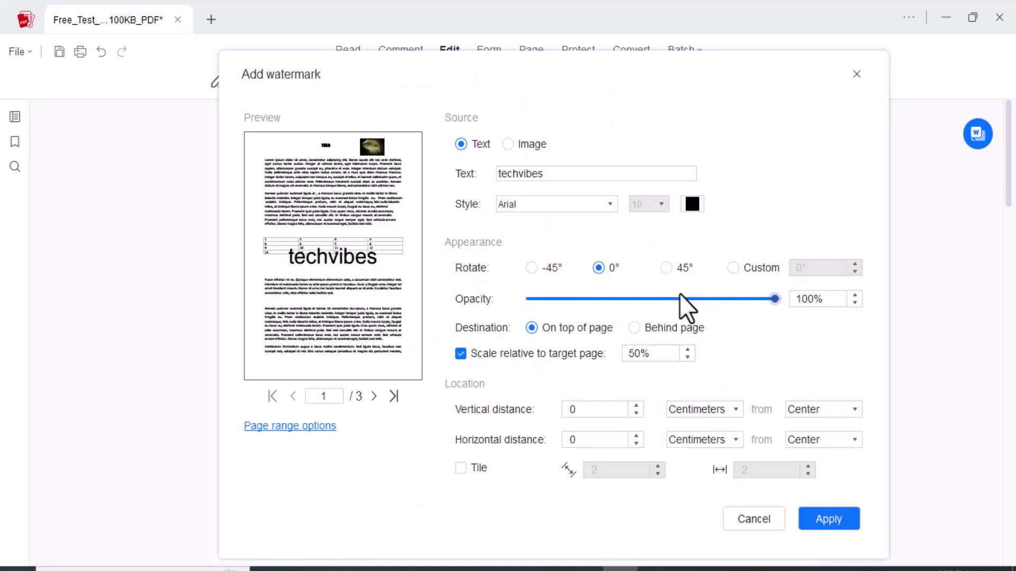
pyautogui.click(532, 268)
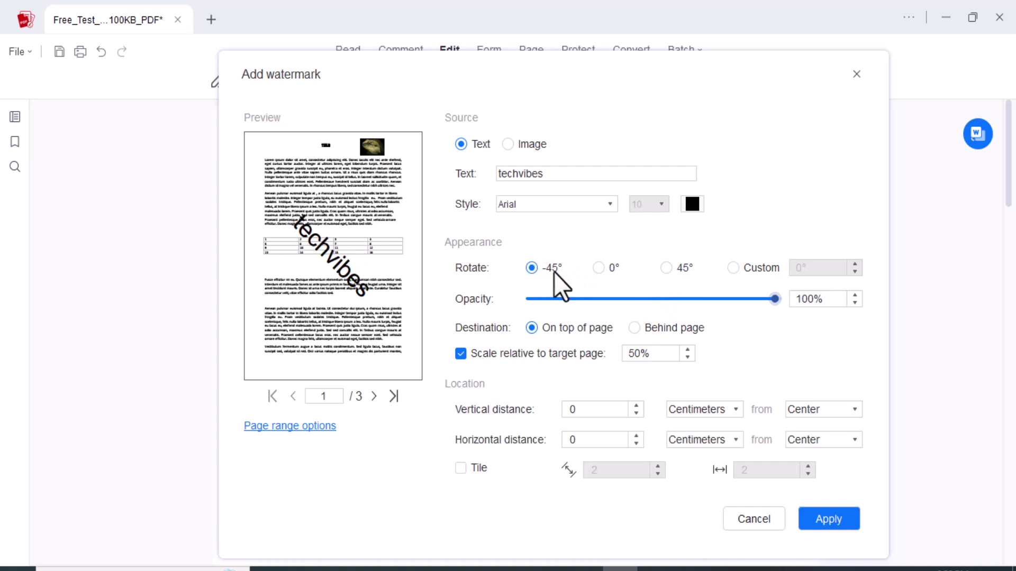
pyautogui.click(668, 269)
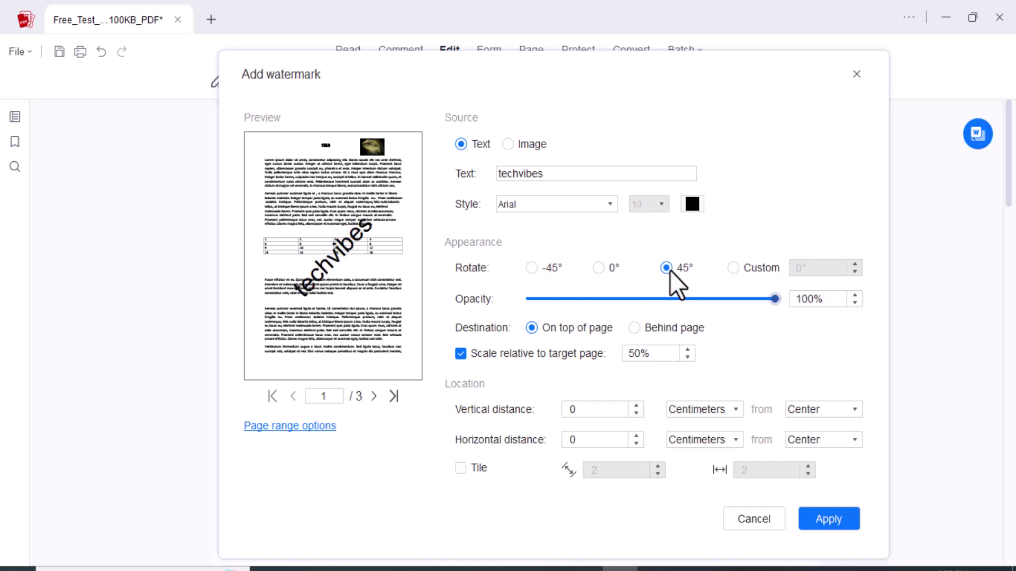
pyautogui.click(659, 298)
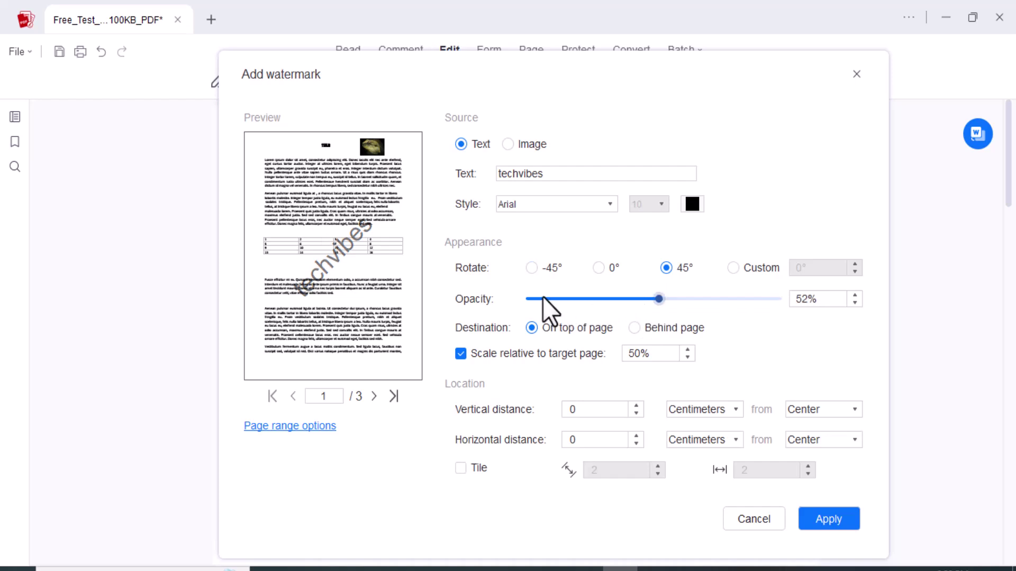
pyautogui.click(610, 299)
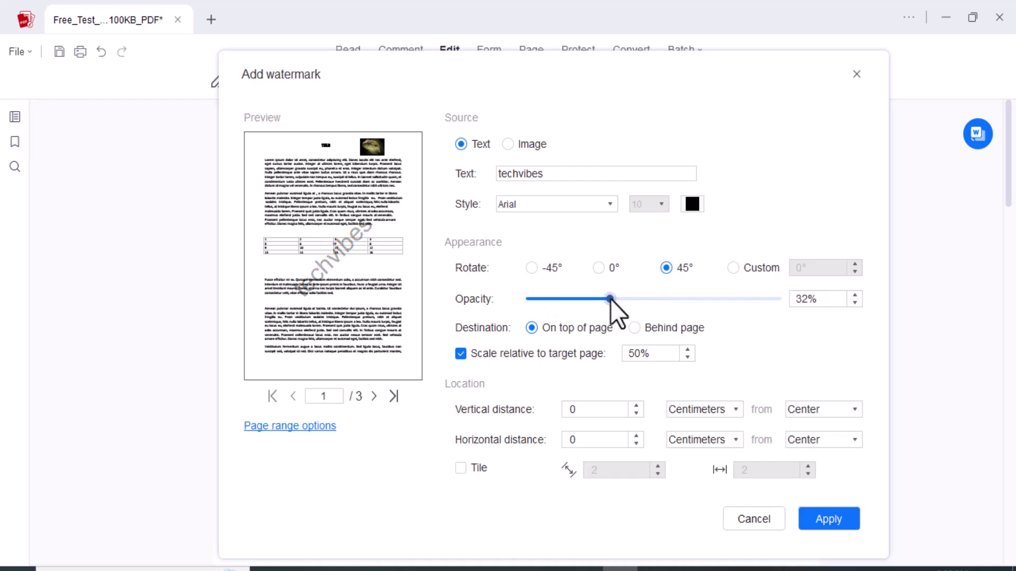
pyautogui.click(826, 524)
pyautogui.click(663, 81)
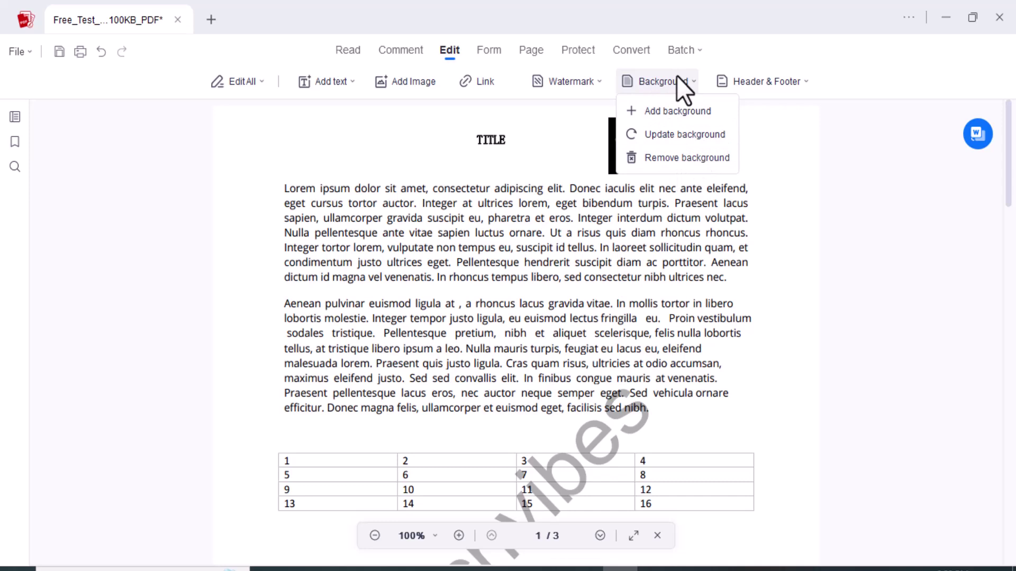
# Underline the paragraph-two sentence 'Donec magna felis… sed nibh.' using the Comment Underline tool.
pyautogui.click(415, 46)
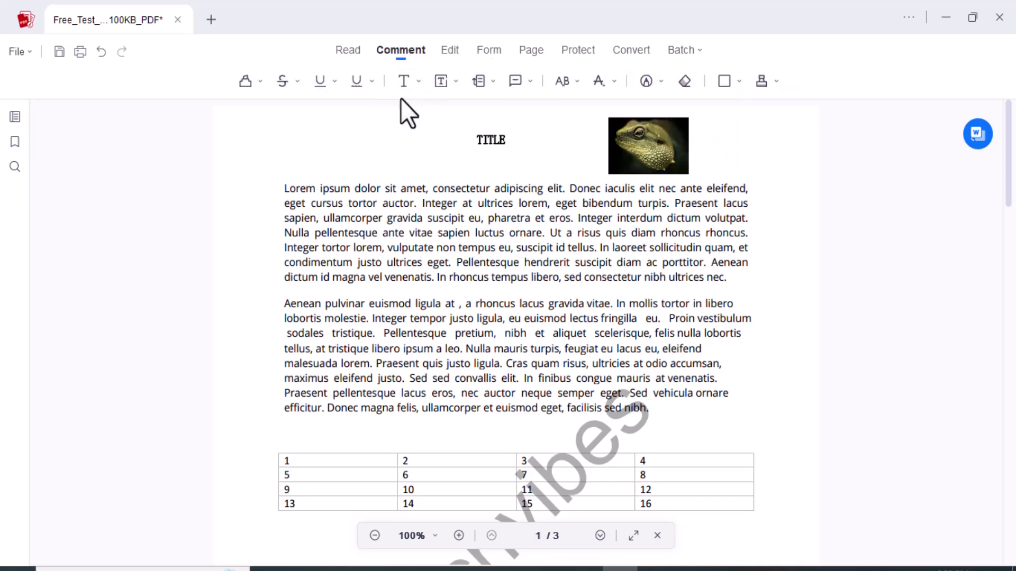
pyautogui.click(402, 80)
pyautogui.click(463, 144)
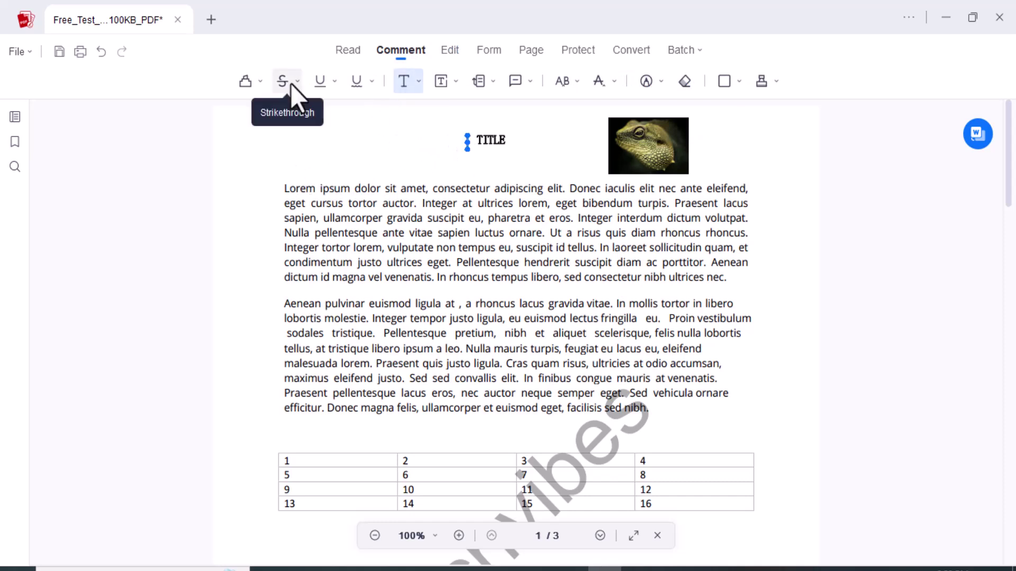
pyautogui.click(321, 82)
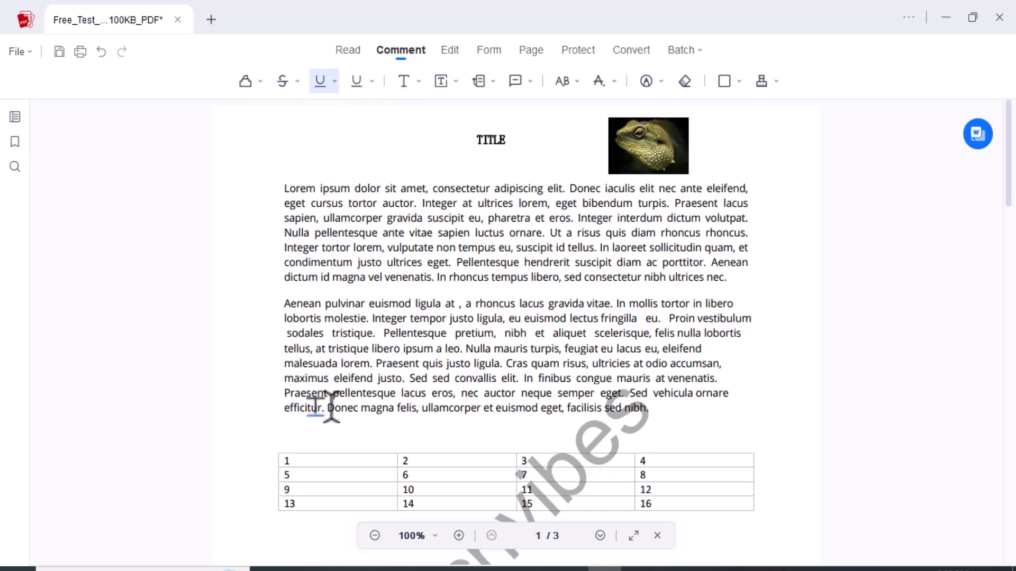
pyautogui.moveTo(338, 407); pyautogui.dragTo(406, 424)
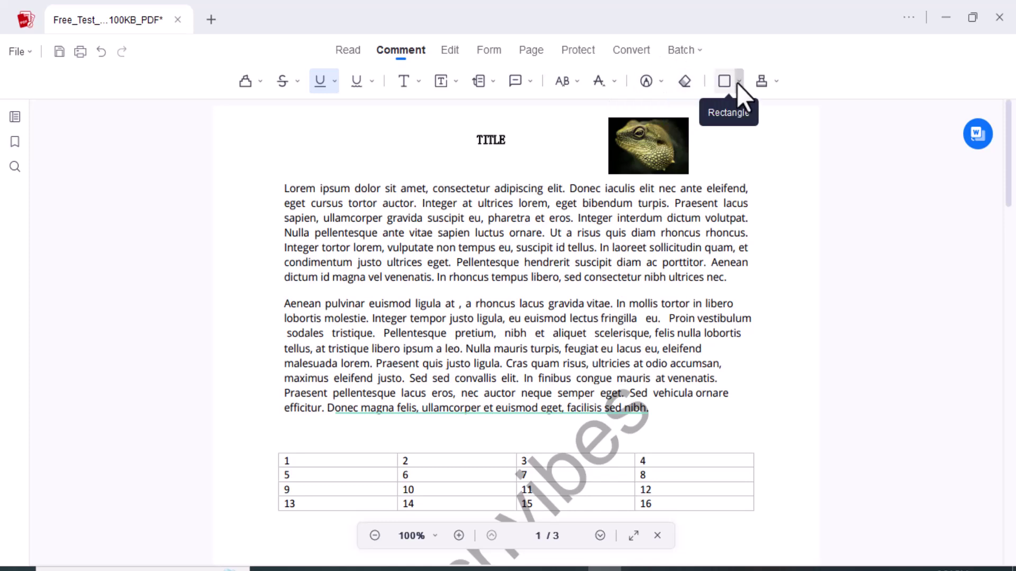
# Place a signature field named TECHVIBES at page 1's top-left, then view page thumbnails.
pyautogui.click(488, 51)
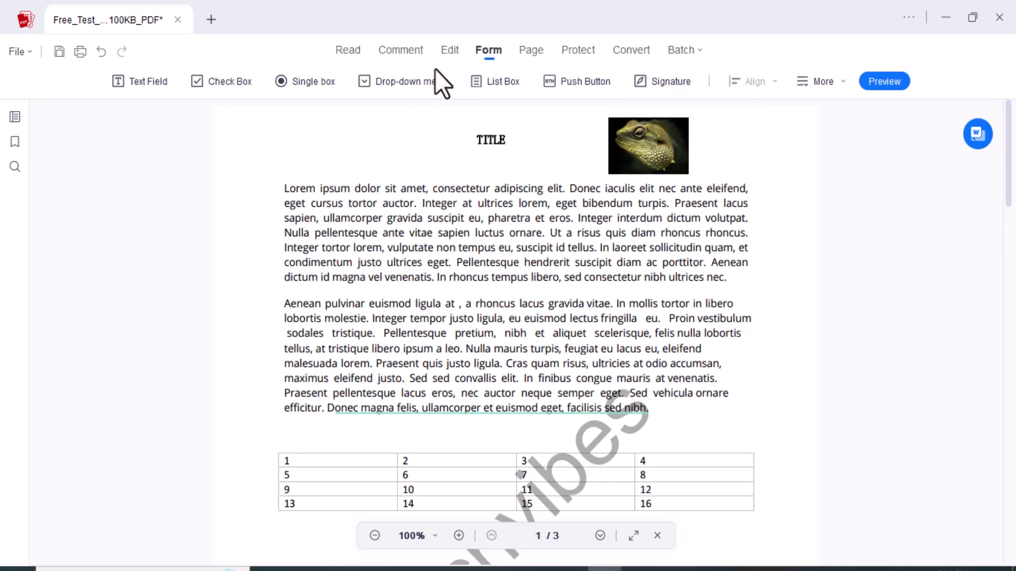
pyautogui.click(475, 77)
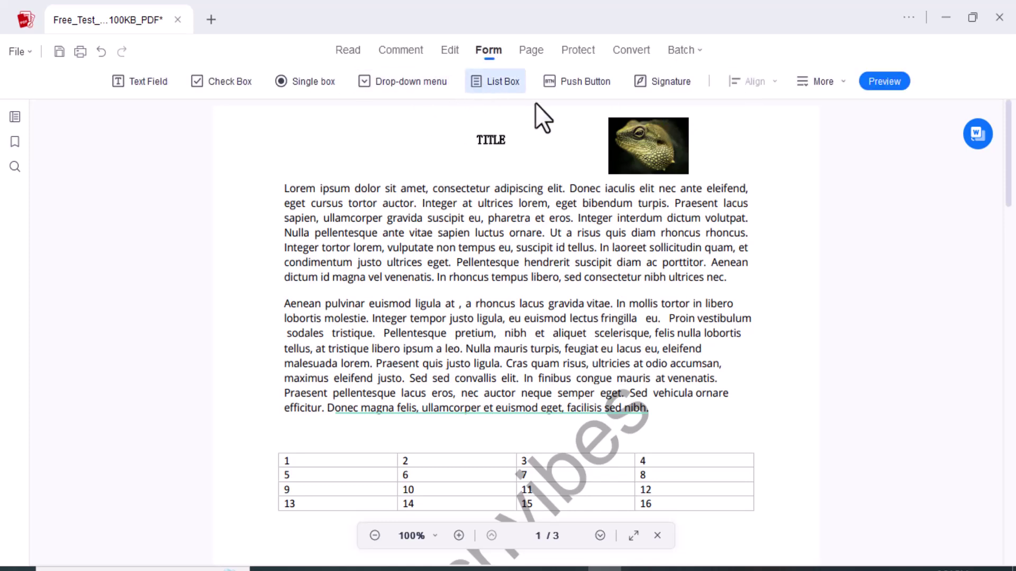
pyautogui.click(582, 81)
pyautogui.click(649, 79)
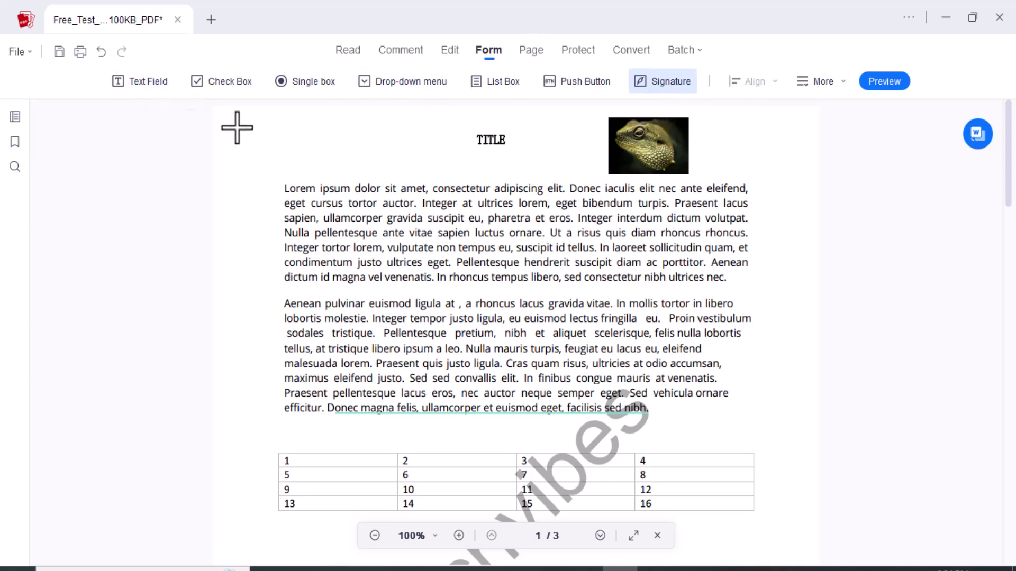
pyautogui.moveTo(237, 126)
pyautogui.mouseDown()
pyautogui.moveTo(311, 151)
pyautogui.moveTo(328, 176)
pyautogui.mouseUp()
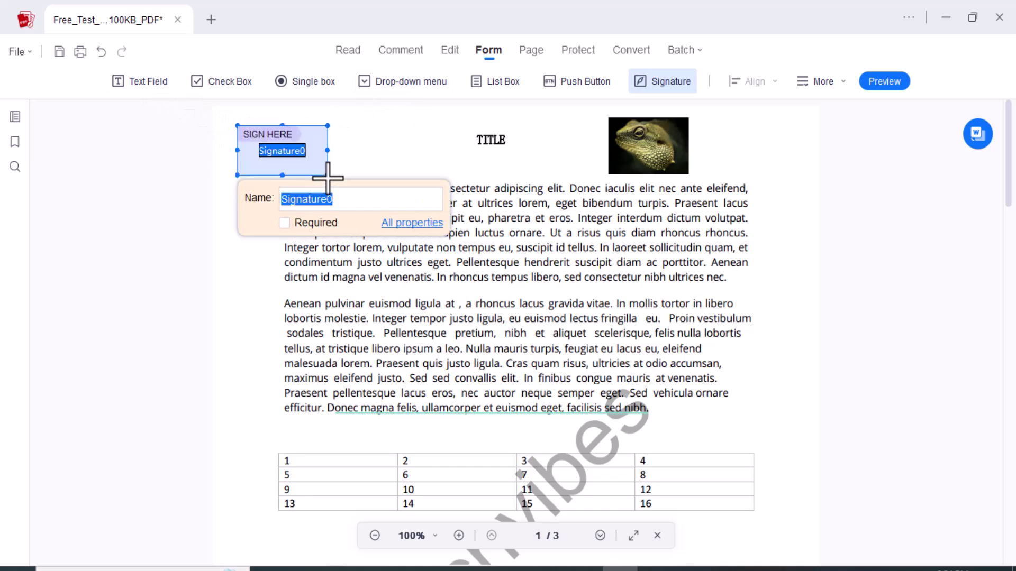
pyautogui.write('TECHVIBES')
pyautogui.click(217, 277)
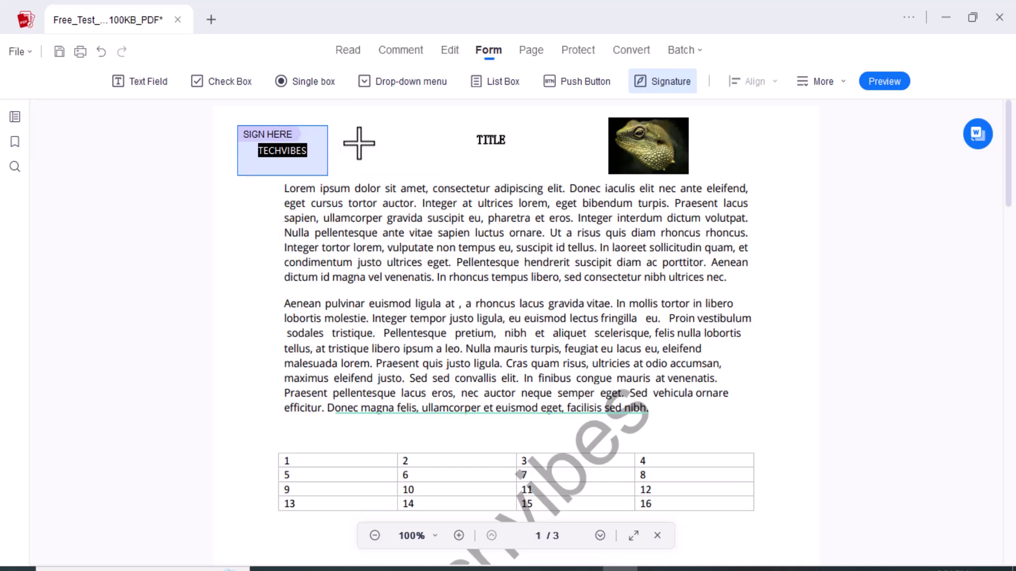
pyautogui.click(539, 50)
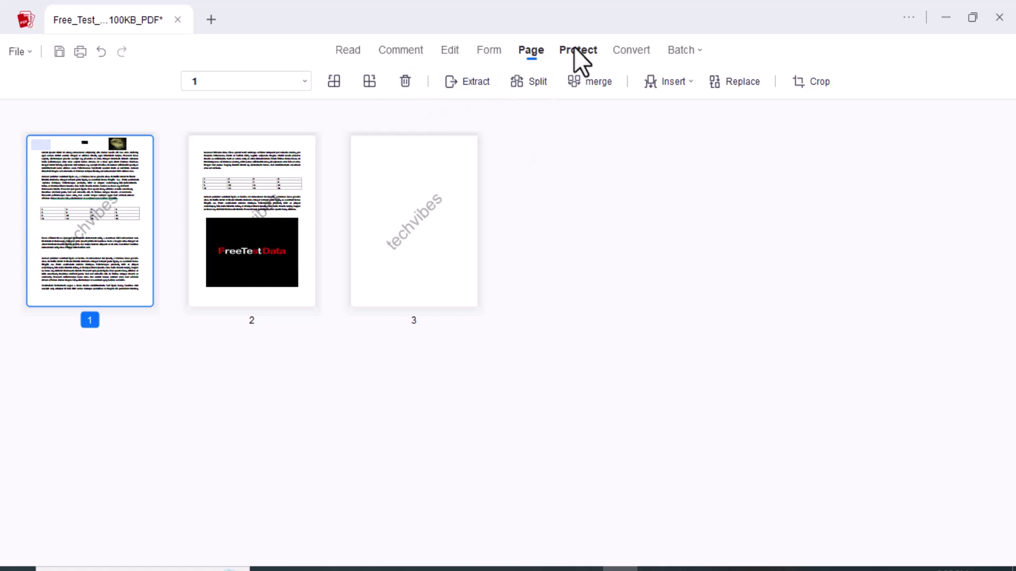
# Preview the Batch Process Combine merge window without merging, then show the Protect tools.
pyautogui.click(590, 81)
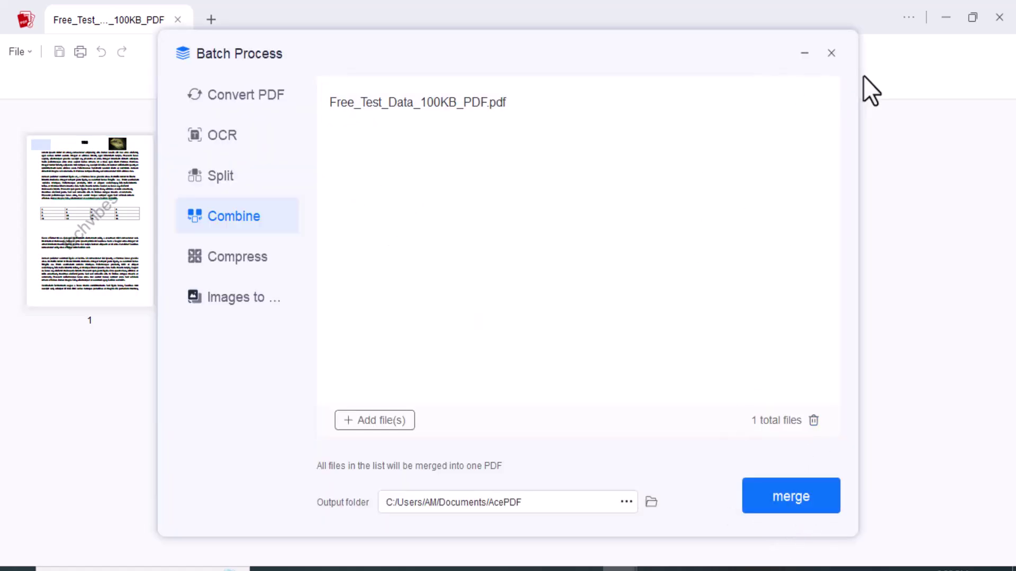
pyautogui.click(831, 53)
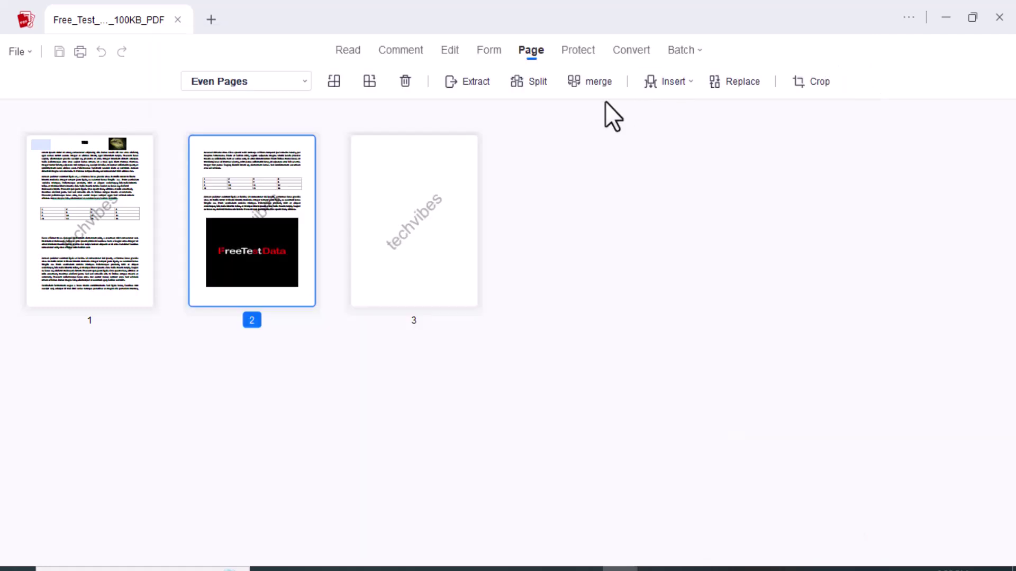
pyautogui.click(580, 48)
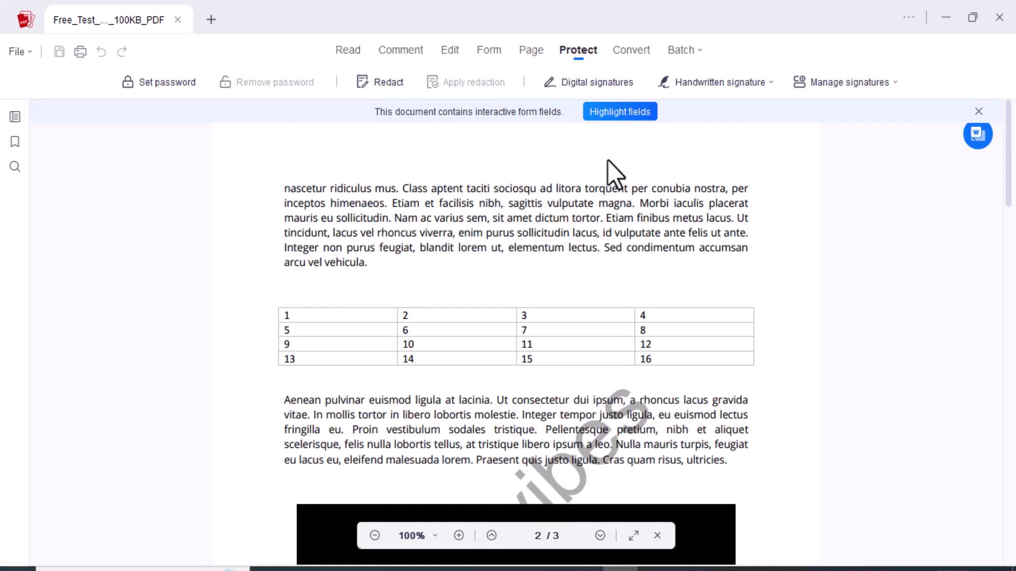
# Inspect the Set password dialog without saving a password, then show the Convert tools.
pyautogui.click(183, 84)
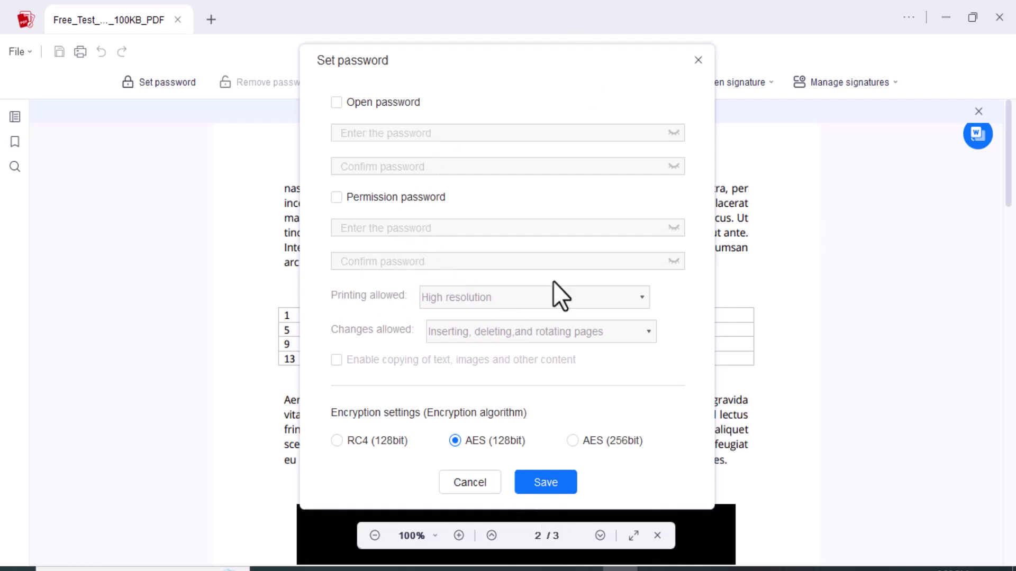
pyautogui.click(698, 60)
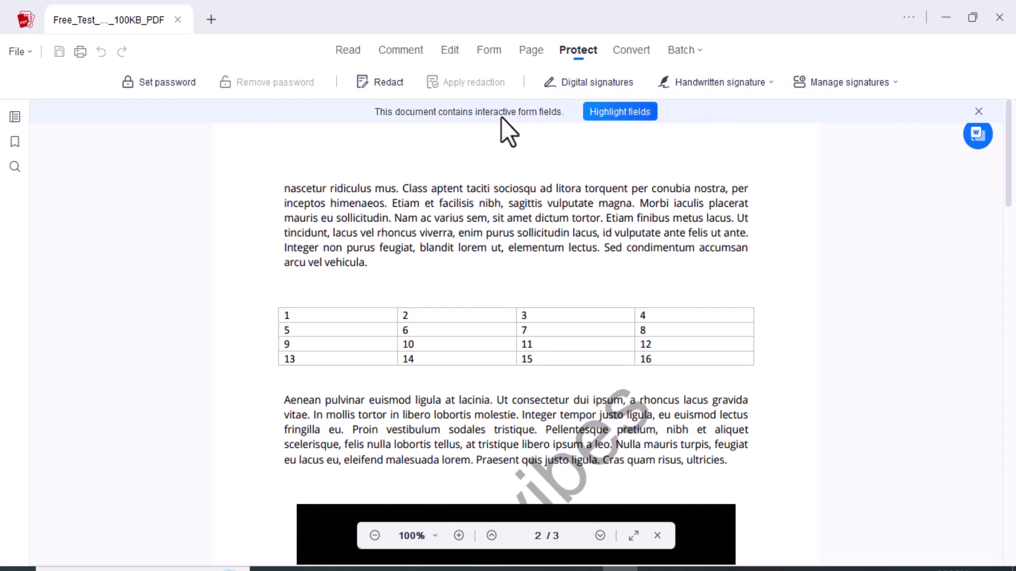
pyautogui.click(633, 53)
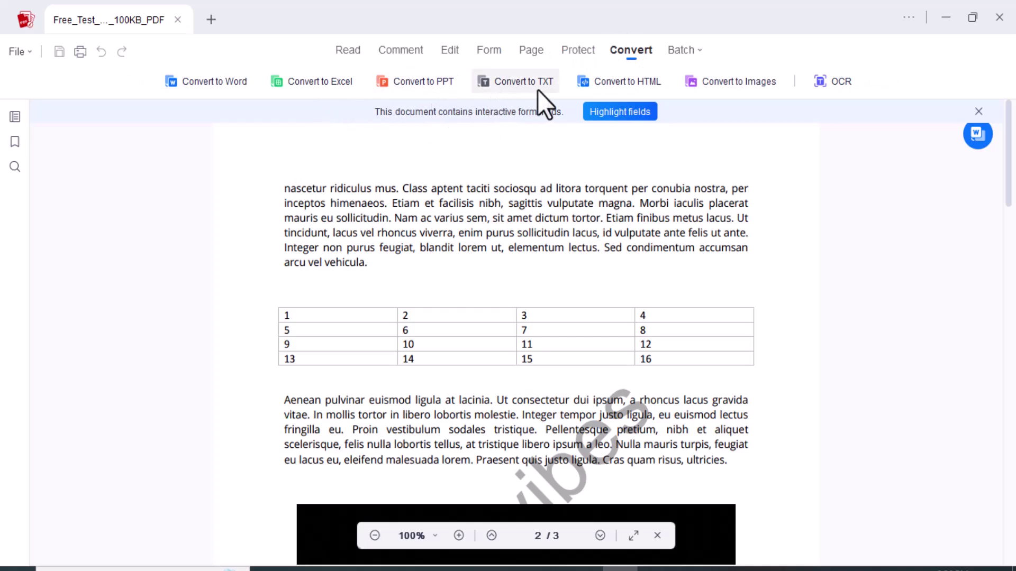
# Run OCR in Standard mode on all pages in English to create an editable copy.
pyautogui.click(828, 81)
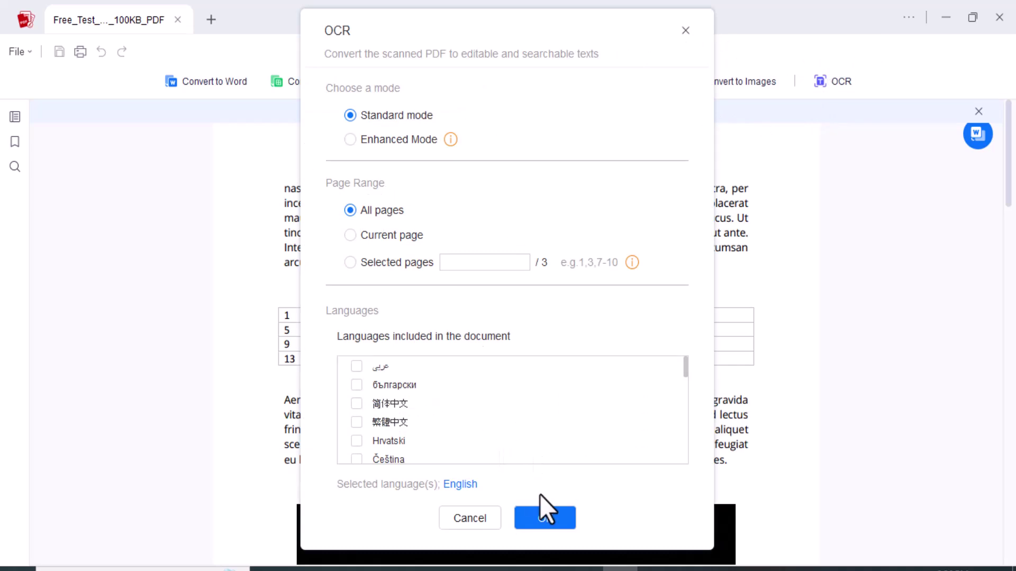
pyautogui.click(541, 518)
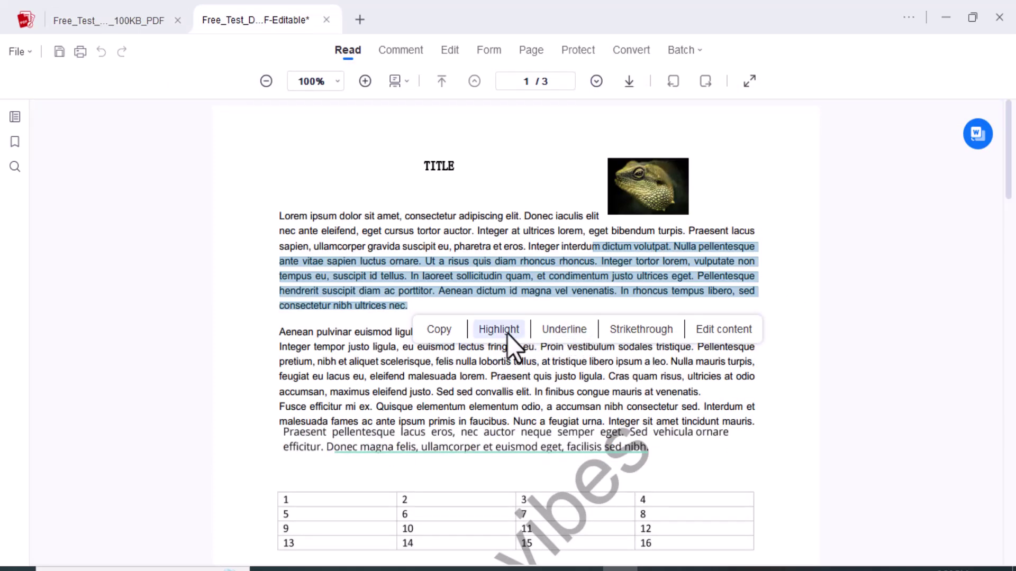
# Highlight the latter half of the first paragraph in yellow, then enter and exit focus mode.
pyautogui.click(499, 330)
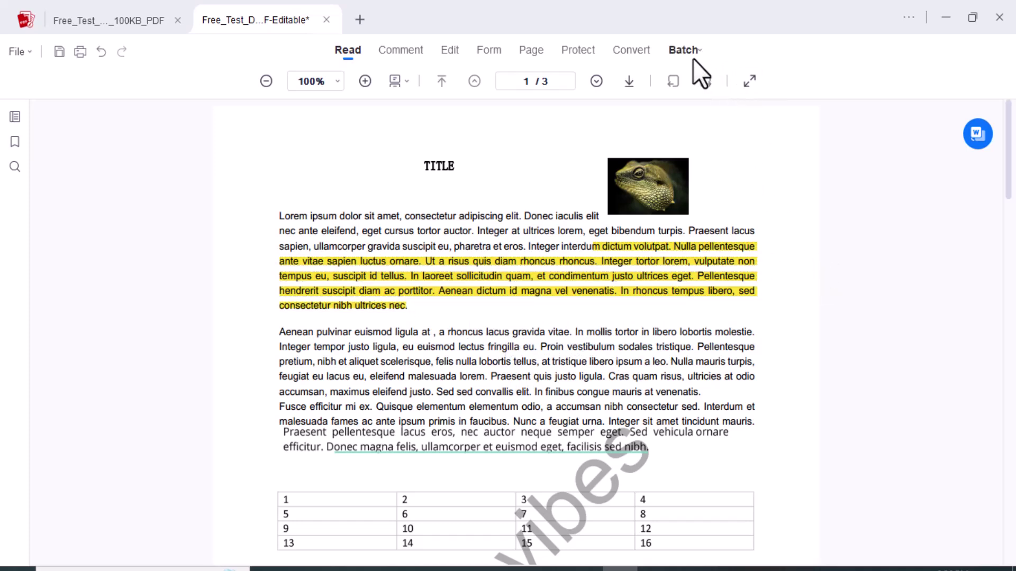
pyautogui.moveTo(693, 58)
pyautogui.click(743, 88)
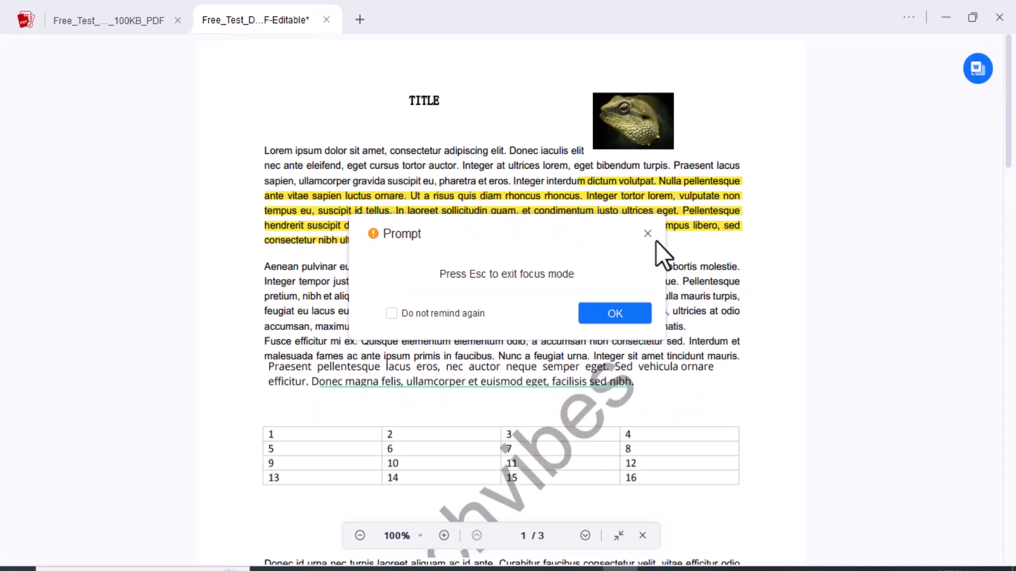
pyautogui.click(585, 313)
pyautogui.press('Escape')
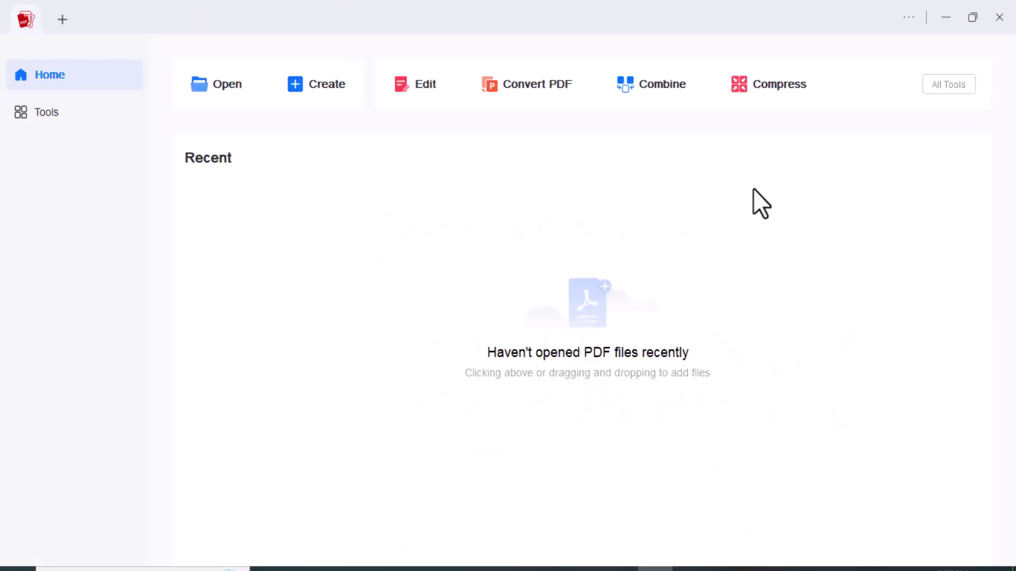
# Reopen Free_Test_Data_100KB_PDF from Downloads via the Edit tool and select a paragraph line.
pyautogui.click(963, 85)
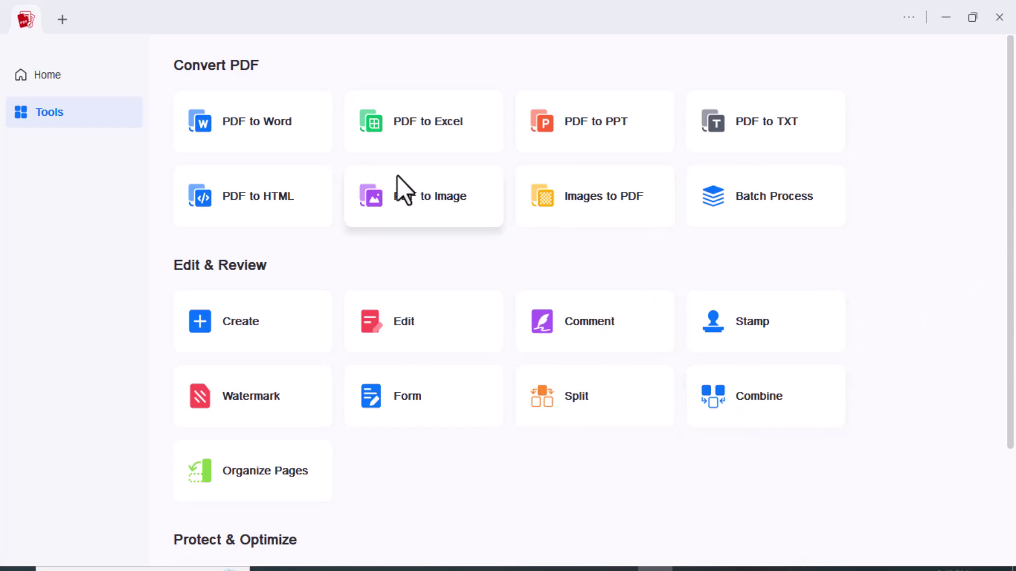
pyautogui.click(395, 336)
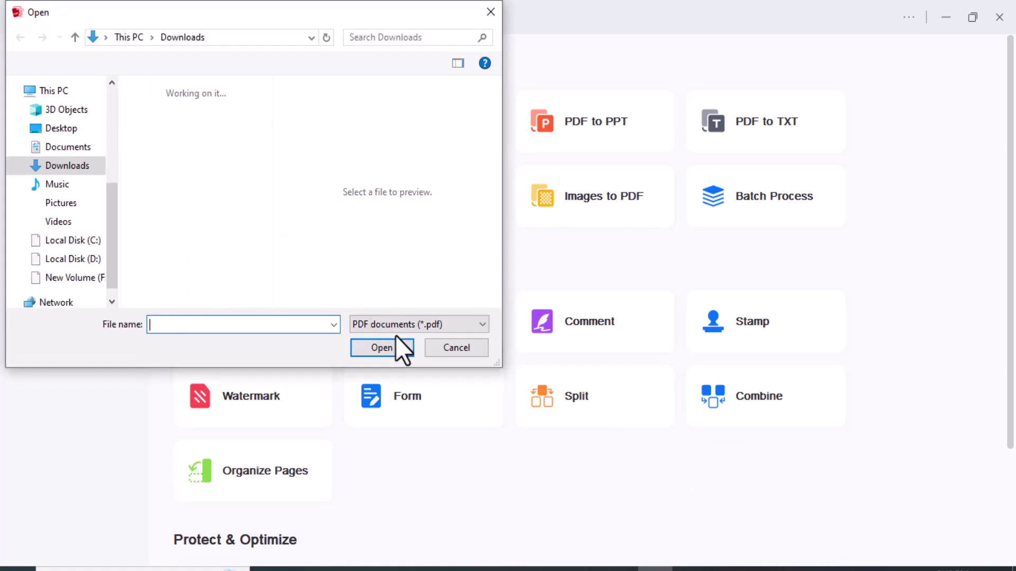
pyautogui.doubleClick(167, 155)
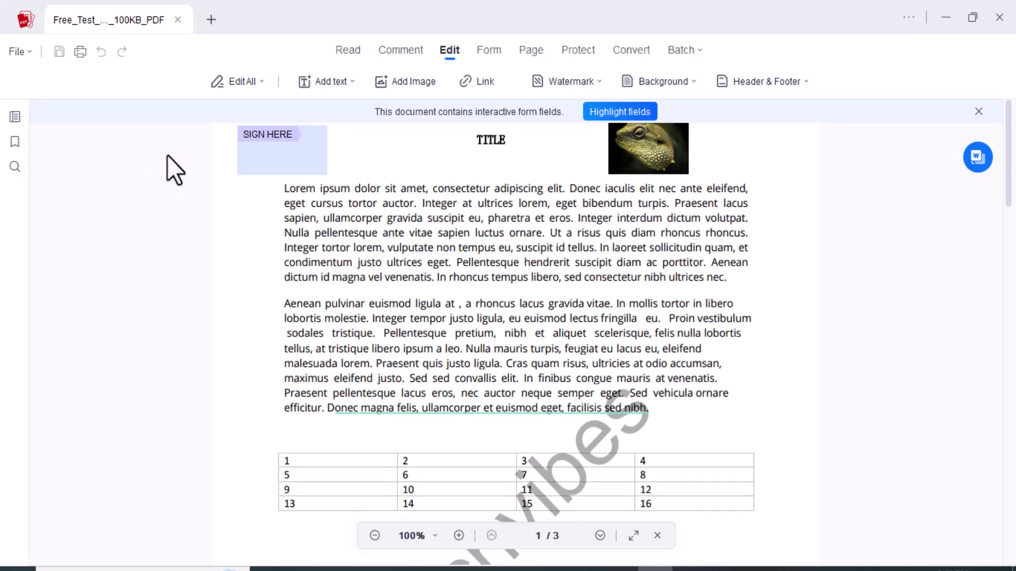
pyautogui.click(582, 212)
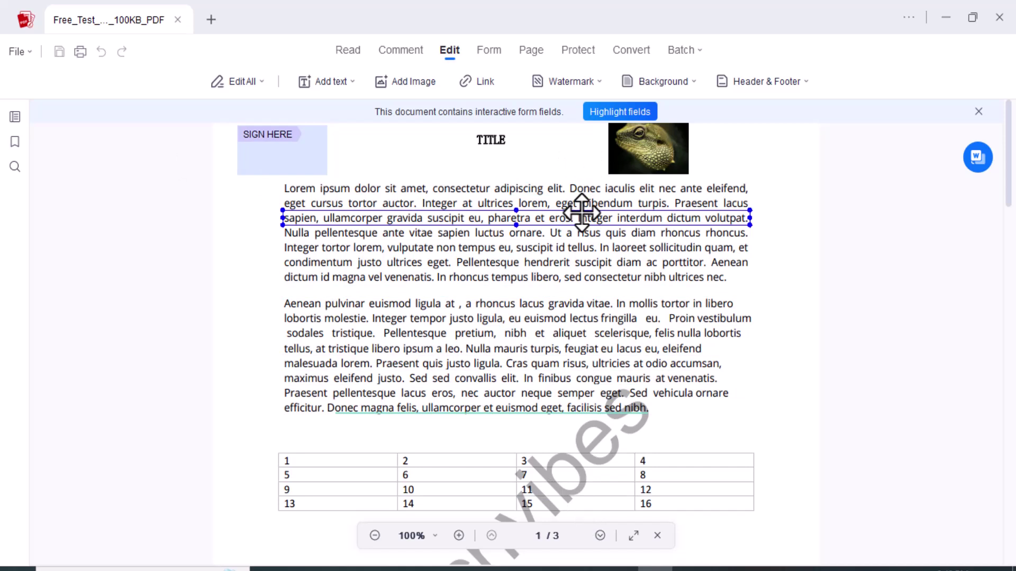